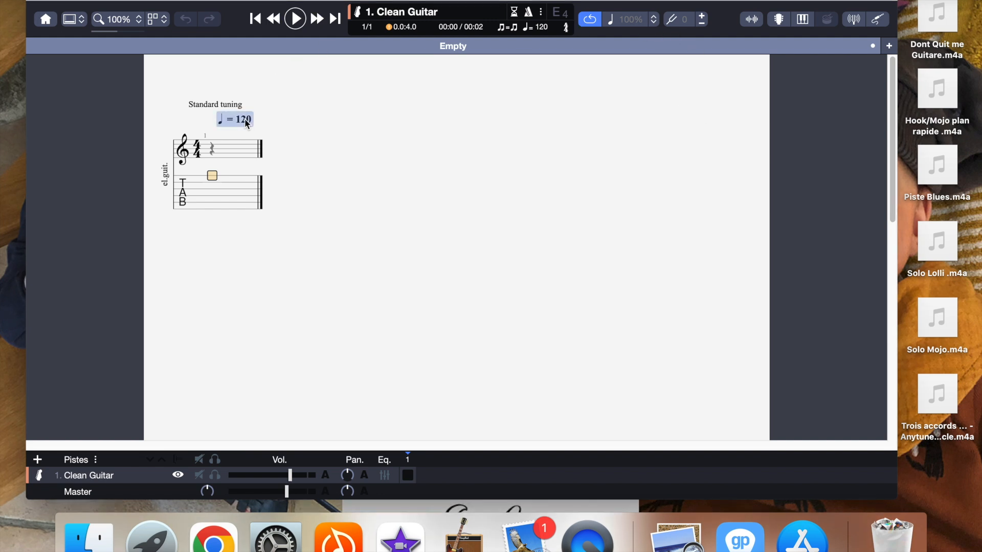
Step: Set the score's tempo marking to 129 bpm
{"action": "double_click", "coordinate": [244, 118]}
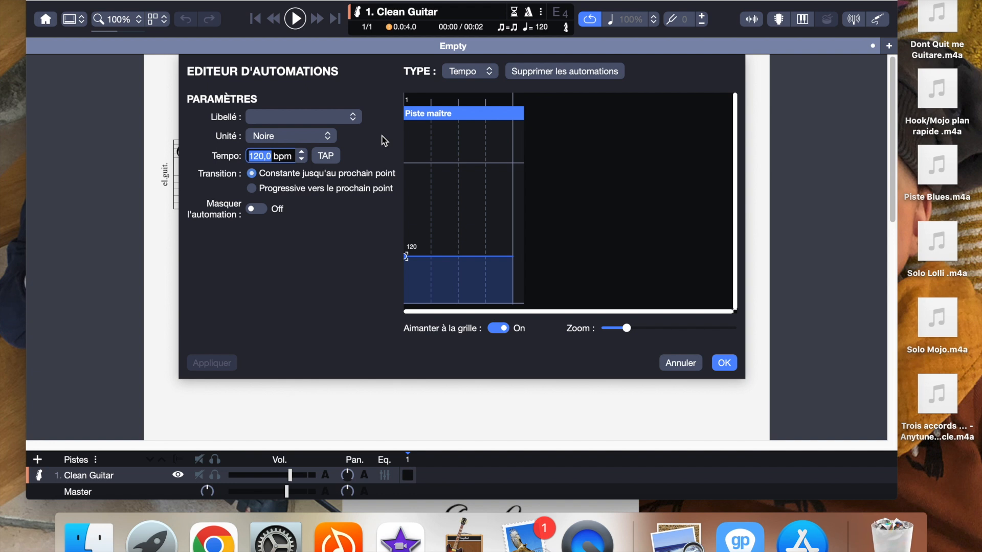
{"action": "type", "text": "129"}
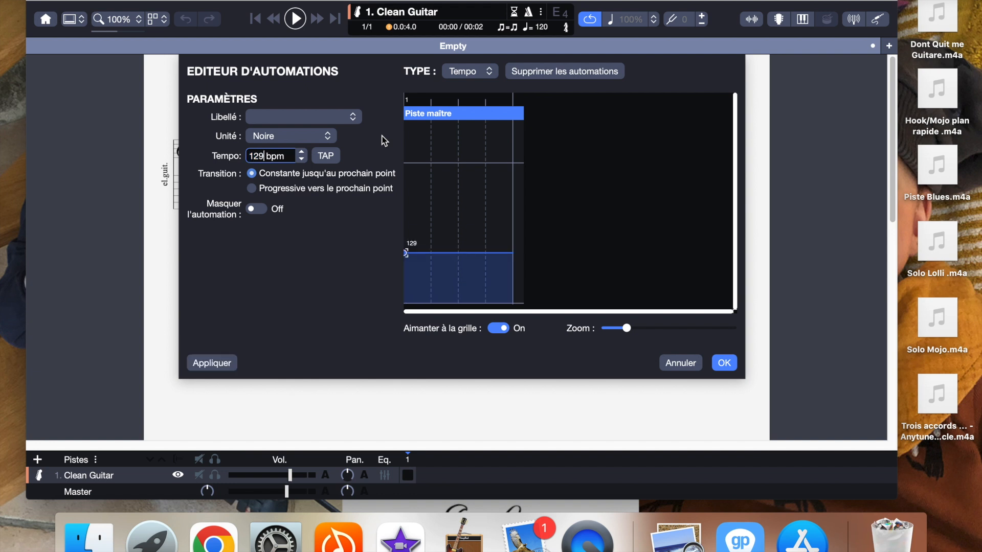
{"action": "key", "text": "Return"}
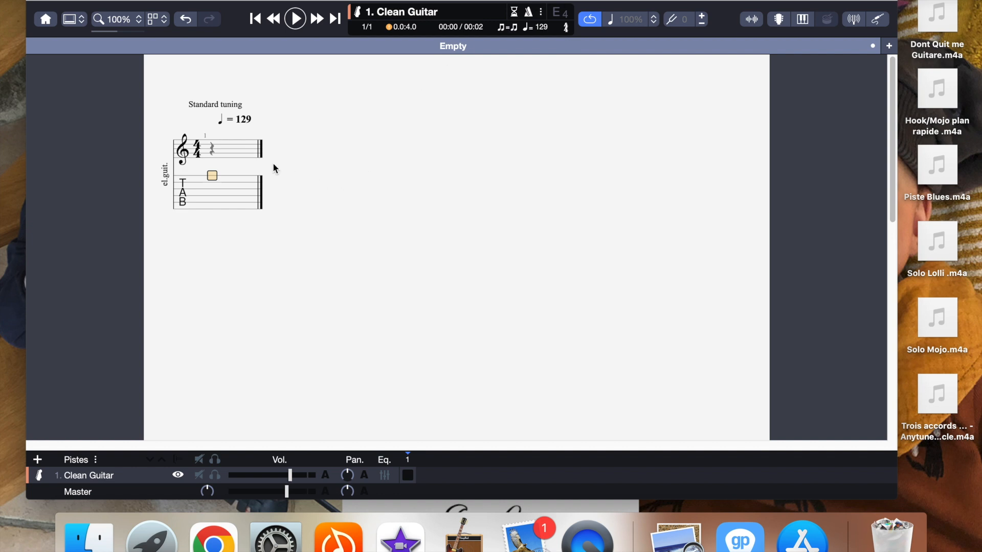
Step: Extend the Clean Guitar score with empty bars up to bar 122
{"action": "left_click", "coordinate": [234, 152]}
{"action": "key", "text": "Right"}
{"action": "key", "text": "Right"}
{"action": "key", "text": "Right"}
{"action": "key", "text": "Right"}
{"action": "key", "text": "Right"}
{"action": "key", "text": "Right"}
{"action": "key", "text": "Right"}
{"action": "key", "text": "Right"}
{"action": "key", "text": "Right"}
{"action": "key", "text": "Right"}
{"action": "key", "text": "Right"}
{"action": "key", "text": "Right"}
{"action": "key", "text": "Right"}
{"action": "key", "text": "Right"}
{"action": "key", "text": "Right"}
{"action": "key", "text": "Right"}
{"action": "key", "text": "Right"}
{"action": "key", "text": "Right"}
{"action": "key", "text": "Right"}
{"action": "key", "text": "Right"}
{"action": "key", "text": "Right"}
{"action": "key", "text": "Right"}
{"action": "key", "text": "Right"}
{"action": "key", "text": "Right"}
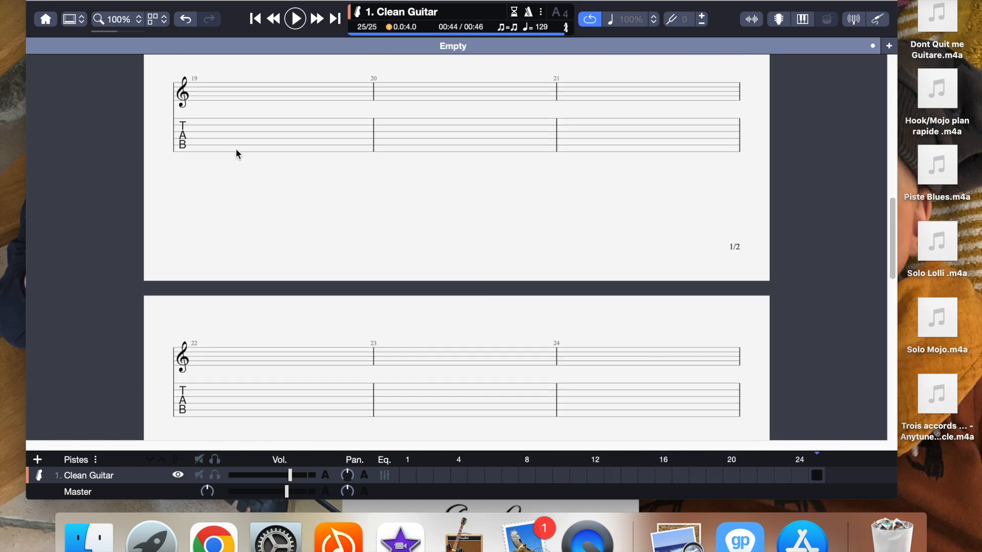
{"action": "key", "text": "Right"}
{"action": "key", "text": "Right"}
{"action": "key", "text": "Right"}
{"action": "key", "text": "Right"}
{"action": "key", "text": "Right"}
{"action": "key", "text": "Right"}
{"action": "key", "text": "Right"}
{"action": "key", "text": "Right"}
{"action": "key", "text": "Right"}
{"action": "key", "text": "Right"}
{"action": "key", "text": "Right"}
{"action": "key", "text": "Right"}
{"action": "key", "text": "Right"}
{"action": "key", "text": "Right"}
{"action": "key", "text": "Right"}
{"action": "key", "text": "Right"}
{"action": "key", "text": "Right"}
{"action": "key", "text": "Right"}
{"action": "key", "text": "Right"}
{"action": "key", "text": "Right"}
{"action": "key", "text": "Right"}
{"action": "key", "text": "Right"}
{"action": "key", "text": "Right"}
{"action": "key", "text": "Right"}
{"action": "key", "text": "Right"}
{"action": "key", "text": "Right"}
{"action": "key", "text": "Right"}
{"action": "key", "text": "Right"}
{"action": "key", "text": "Right"}
{"action": "key", "text": "Right"}
{"action": "key", "text": "Right"}
{"action": "key", "text": "Right"}
{"action": "key", "text": "Right"}
{"action": "key", "text": "Right"}
{"action": "key", "text": "Right"}
{"action": "key", "text": "Right"}
{"action": "key", "text": "Right"}
{"action": "key", "text": "Right"}
{"action": "key", "text": "Right"}
{"action": "key", "text": "Right"}
{"action": "key", "text": "Right"}
{"action": "key", "text": "Right"}
{"action": "key", "text": "Right"}
{"action": "key", "text": "Right"}
{"action": "key", "text": "Right"}
{"action": "key", "text": "Right"}
{"action": "key", "text": "Right"}
{"action": "key", "text": "Right"}
{"action": "key", "text": "Right"}
{"action": "key", "text": "Right"}
{"action": "key", "text": "Right"}
{"action": "key", "text": "Right"}
{"action": "key", "text": "Right"}
{"action": "key", "text": "Right"}
{"action": "key", "text": "Right"}
{"action": "key", "text": "Right"}
{"action": "key", "text": "Right"}
{"action": "key", "text": "Right"}
{"action": "key", "text": "Right"}
{"action": "key", "text": "Right"}
{"action": "key", "text": "Right"}
{"action": "key", "text": "Right"}
{"action": "key", "text": "Right"}
{"action": "key", "text": "Right"}
{"action": "key", "text": "Right"}
{"action": "key", "text": "Right"}
{"action": "key", "text": "Right"}
{"action": "key", "text": "Right"}
{"action": "key", "text": "Right"}
{"action": "key", "text": "Right"}
{"action": "key", "text": "Right"}
{"action": "key", "text": "Right"}
{"action": "key", "text": "Right"}
{"action": "key", "text": "Right"}
{"action": "key", "text": "Right"}
{"action": "key", "text": "Right"}
{"action": "key", "text": "Right"}
{"action": "key", "text": "Right"}
{"action": "key", "text": "Right"}
{"action": "key", "text": "Right"}
{"action": "key", "text": "Right"}
{"action": "key", "text": "Right"}
{"action": "key", "text": "Right"}
{"action": "key", "text": "Right"}
{"action": "key", "text": "Right"}
{"action": "key", "text": "Right"}
{"action": "key", "text": "Right"}
{"action": "key", "text": "Right"}
{"action": "key", "text": "Right"}
{"action": "key", "text": "Right"}
{"action": "key", "text": "Right"}
{"action": "key", "text": "Right"}
{"action": "key", "text": "Right"}
{"action": "key", "text": "Right"}
{"action": "key", "text": "Right"}
{"action": "key", "text": "Right"}
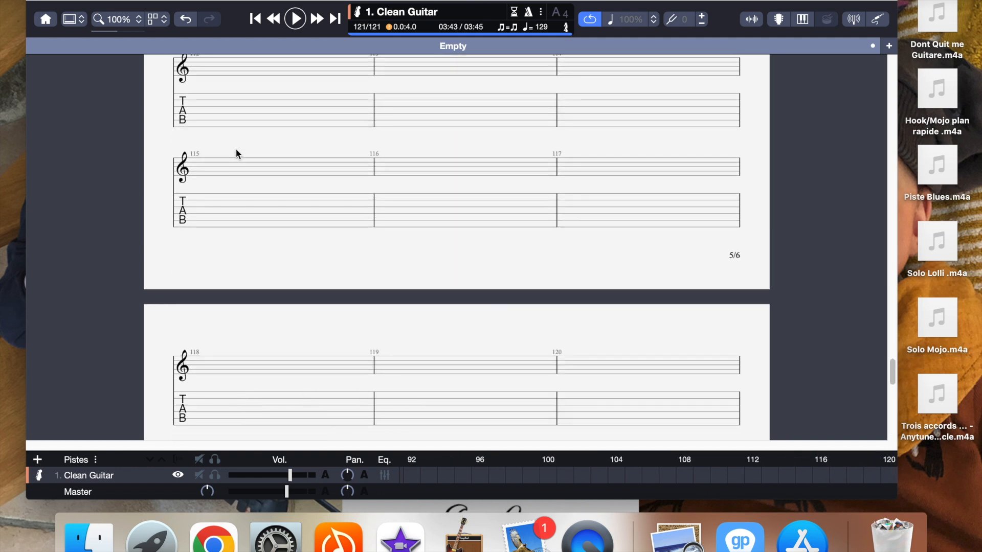
{"action": "key", "text": "Right"}
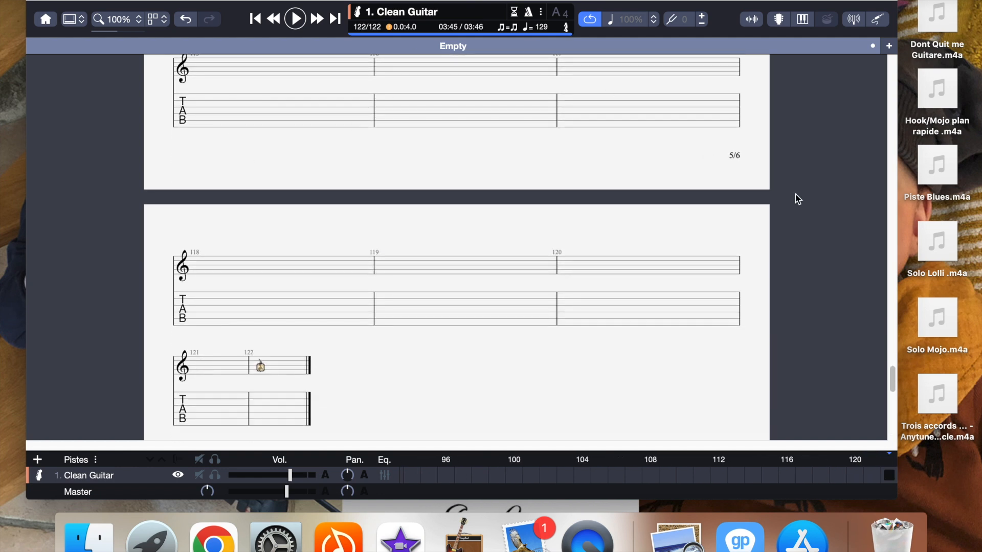
Step: Add the audio file Dont Quit me Guitare.m4a from the Bureau folder to the score and hide the audio track view
{"action": "left_click_drag", "start_coordinate": [892, 378], "coordinate": [894, 62]}
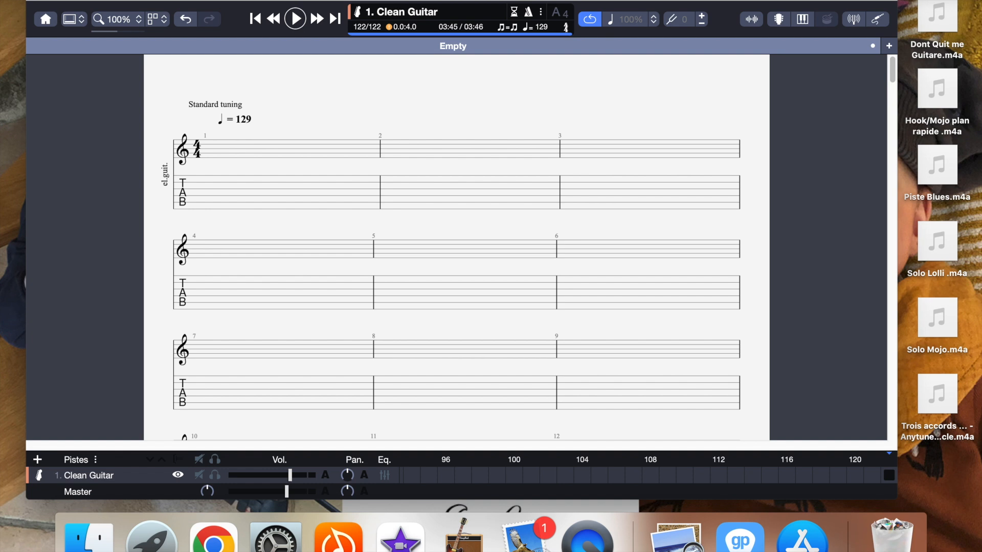
{"action": "left_click", "coordinate": [200, 0]}
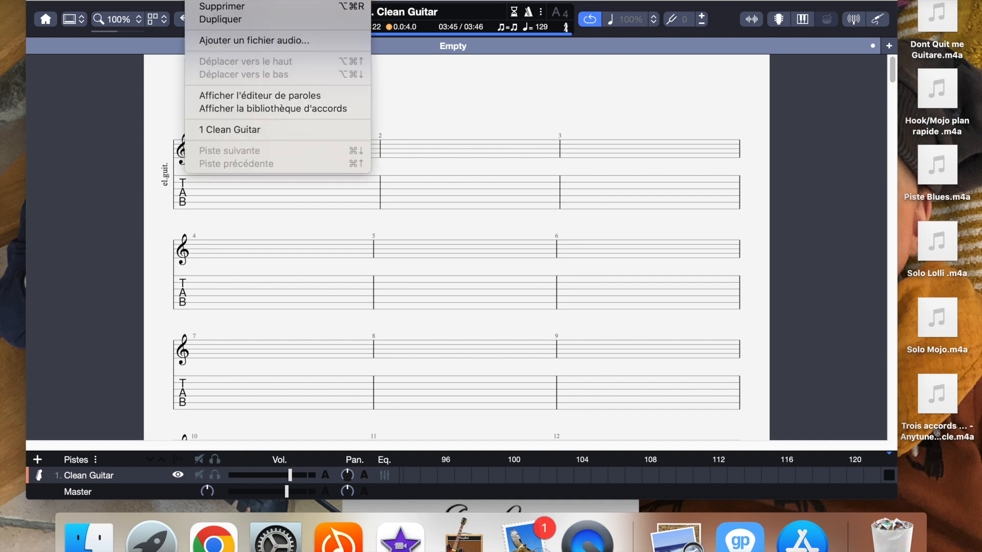
{"action": "left_click", "coordinate": [234, 41]}
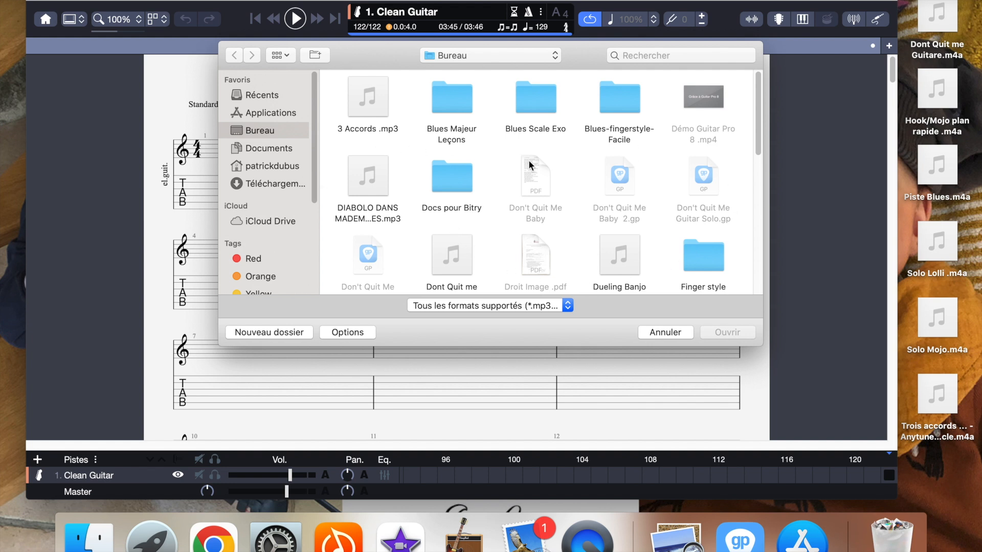
{"action": "left_click_drag", "start_coordinate": [760, 141], "coordinate": [756, 277]}
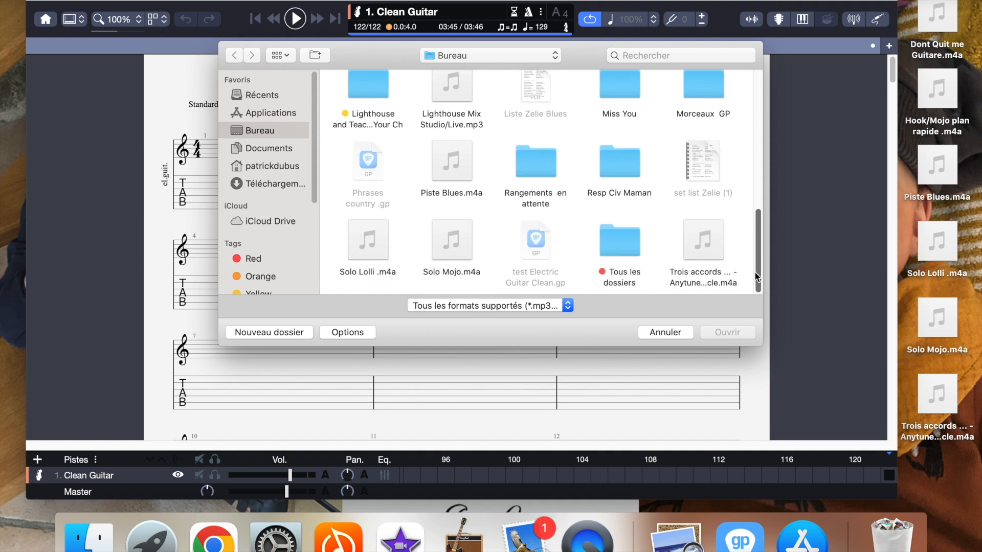
{"action": "left_click_drag", "start_coordinate": [761, 232], "coordinate": [760, 137]}
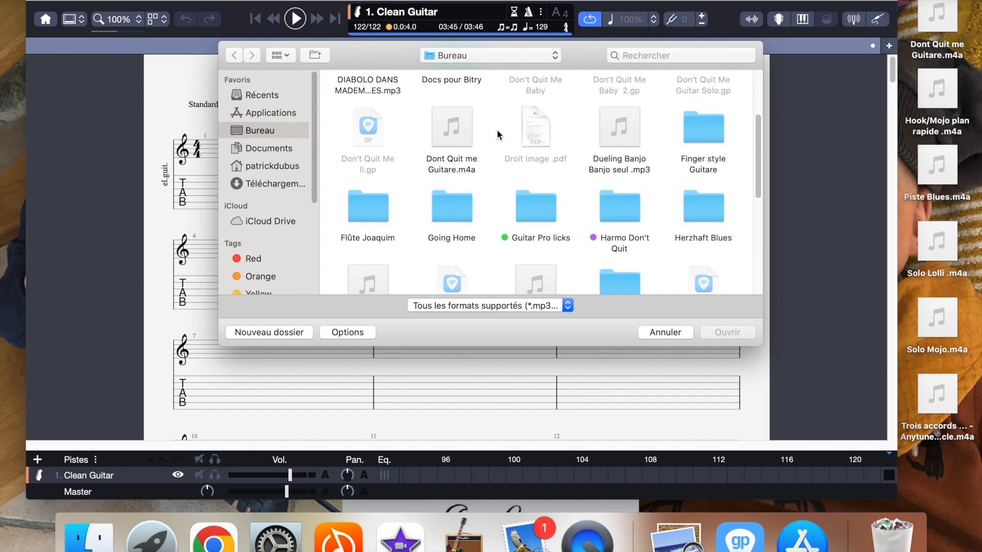
{"action": "left_click", "coordinate": [466, 125]}
{"action": "left_click", "coordinate": [727, 332]}
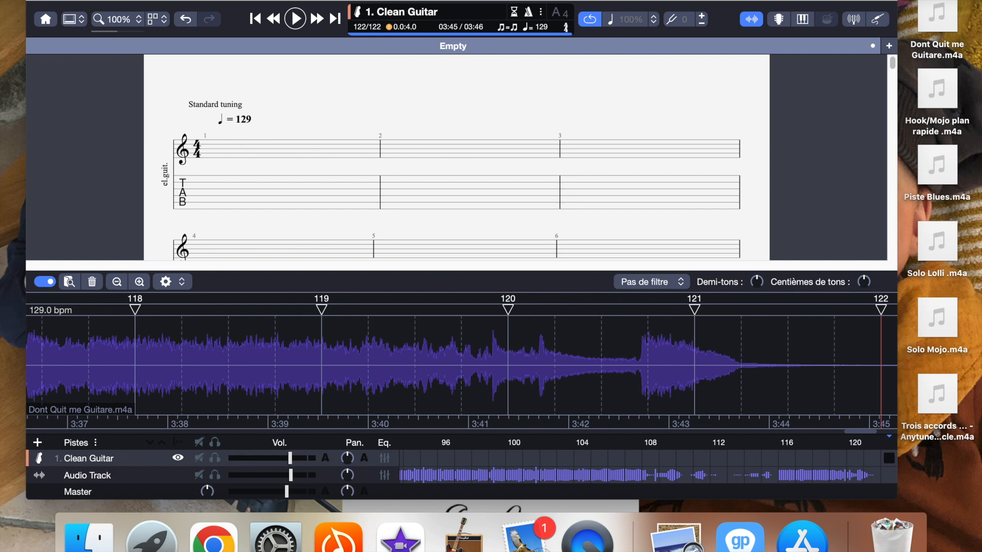
{"action": "left_click", "coordinate": [472, 1]}
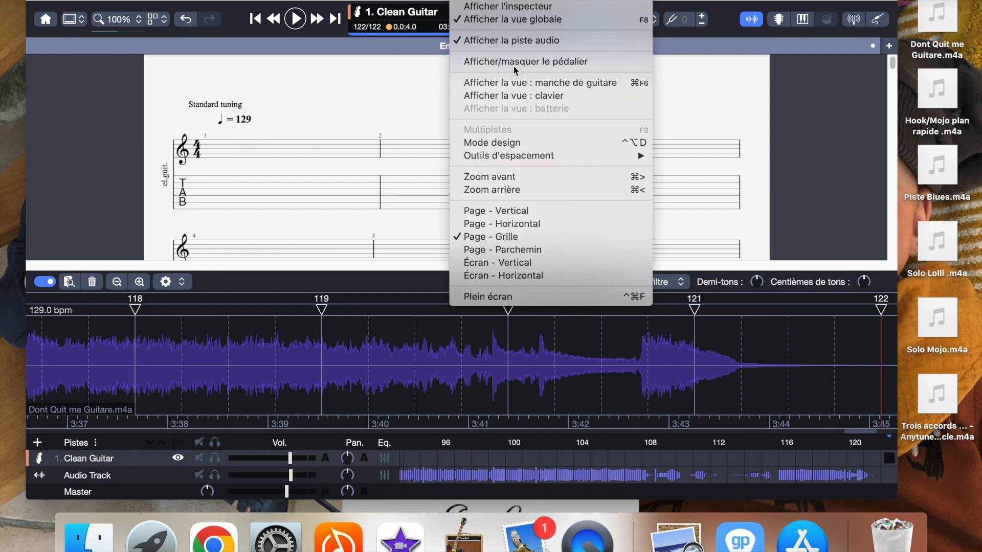
{"action": "left_click", "coordinate": [511, 42]}
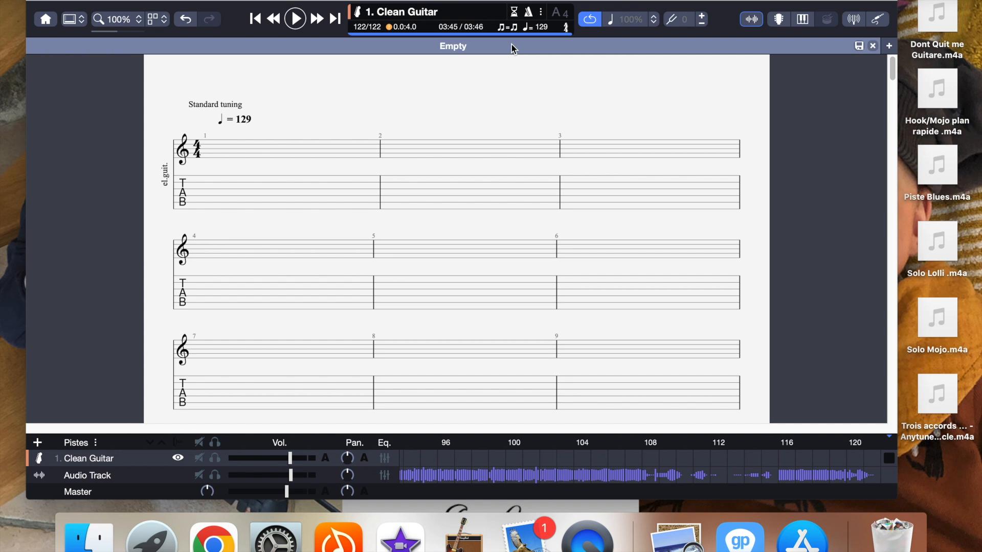
Step: Play the score with its audio track from bar 1, stop around bar 14, and return towards the beginning
{"action": "left_click", "coordinate": [214, 149]}
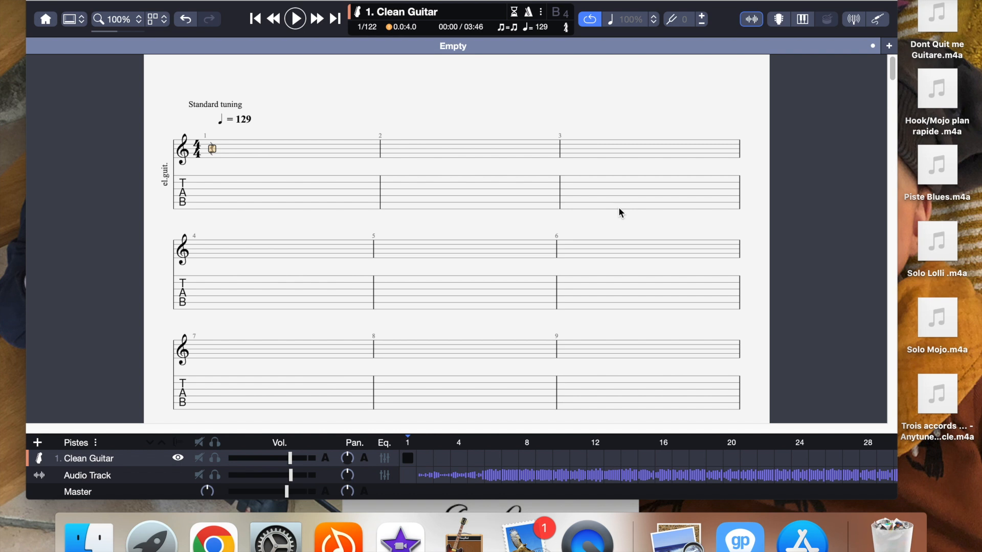
{"action": "left_click", "coordinate": [296, 20]}
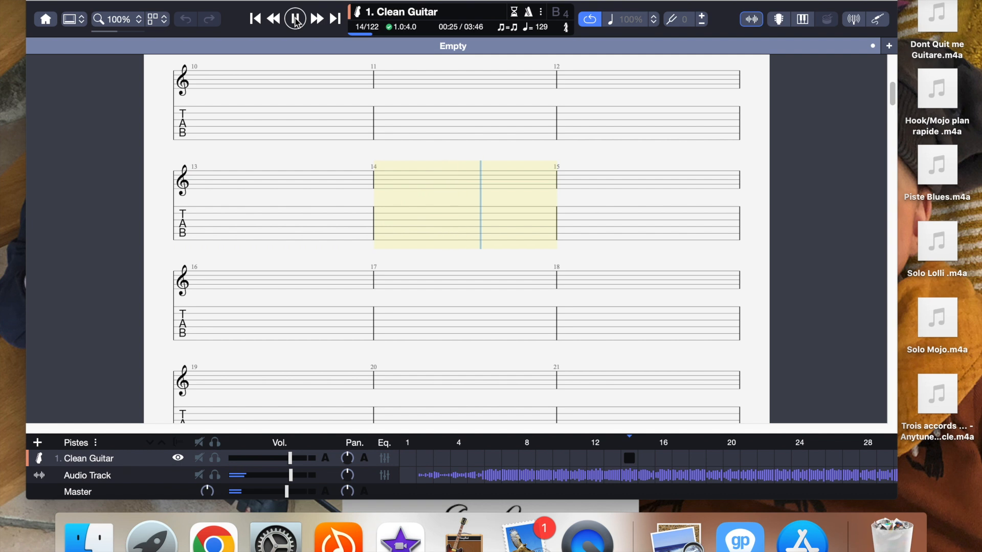
{"action": "left_click", "coordinate": [295, 21]}
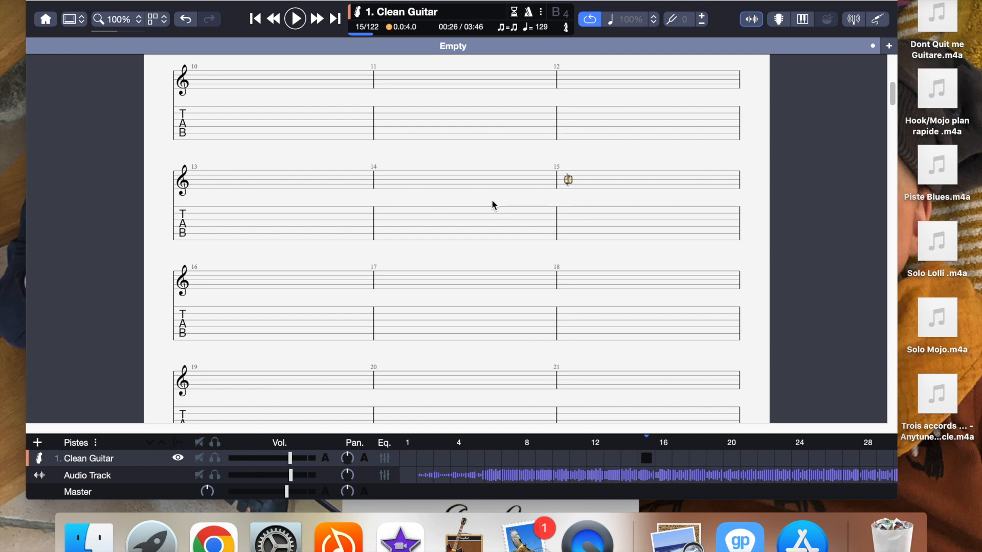
{"action": "scroll", "coordinate": [523, 164], "scroll_direction": "up", "scroll_amount": 10}
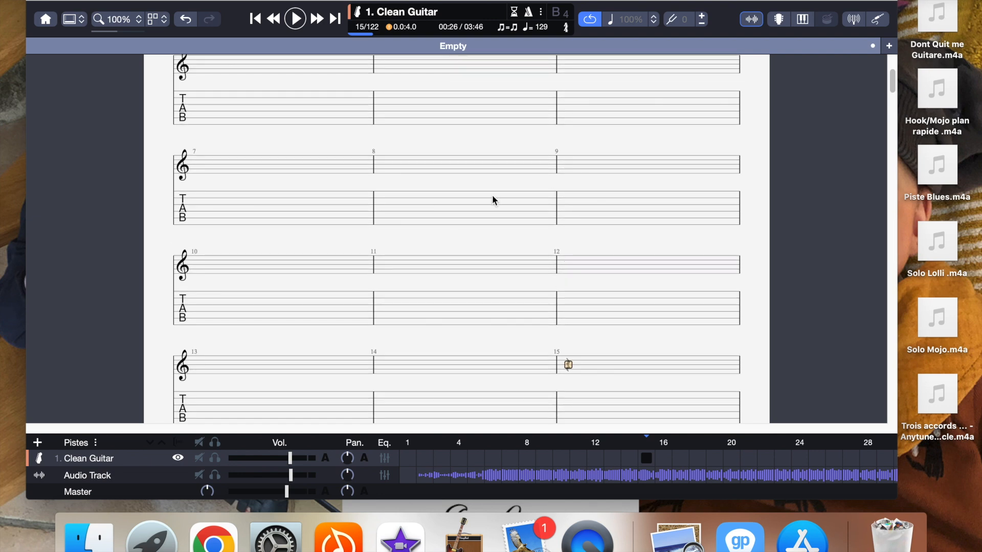
{"action": "scroll", "coordinate": [422, 213], "scroll_direction": "up", "scroll_amount": 2}
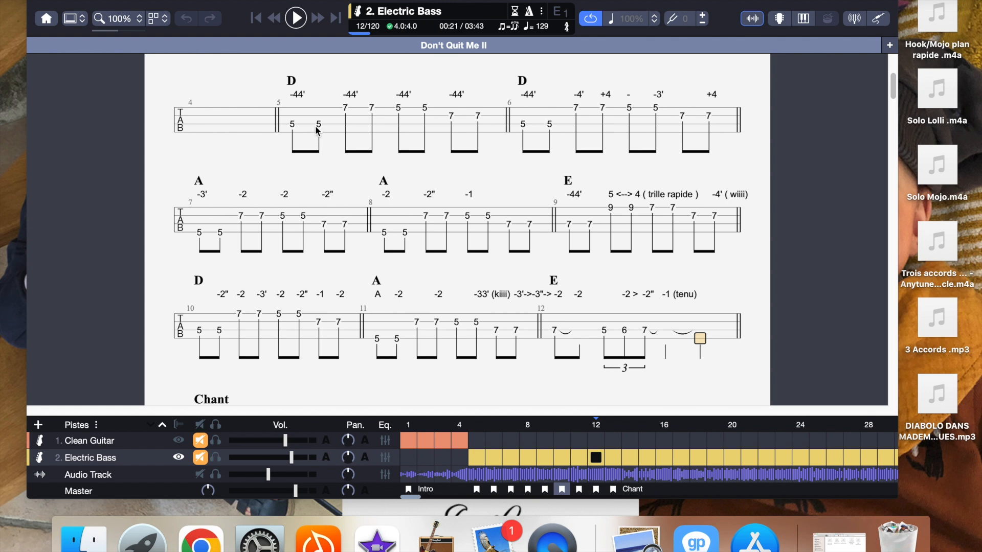
Step: Play bars 5 to 12 of the Electric Bass track in Don't Quit Me II with the sound volume raised, then stop
{"action": "left_click_drag", "start_coordinate": [293, 125], "coordinate": [728, 334]}
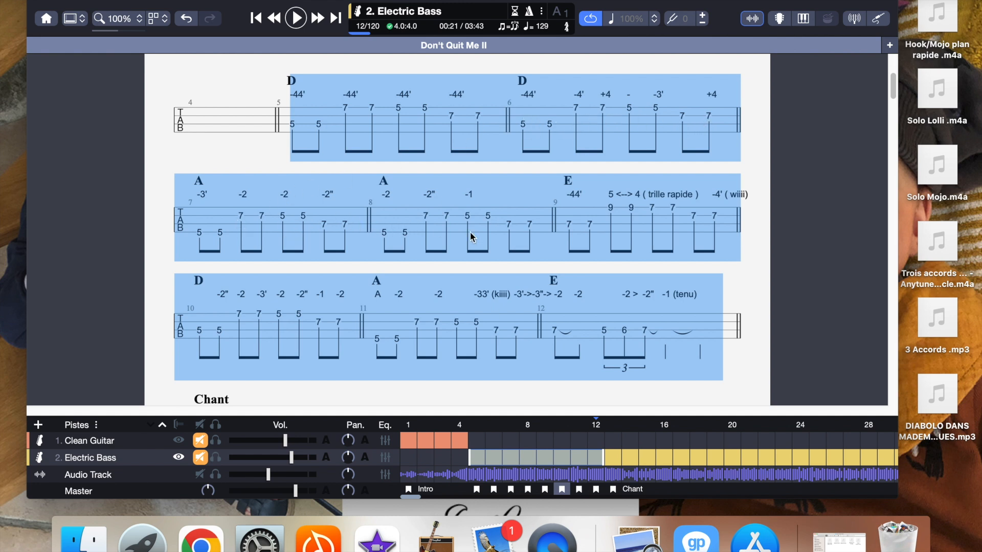
{"action": "left_click", "coordinate": [297, 20]}
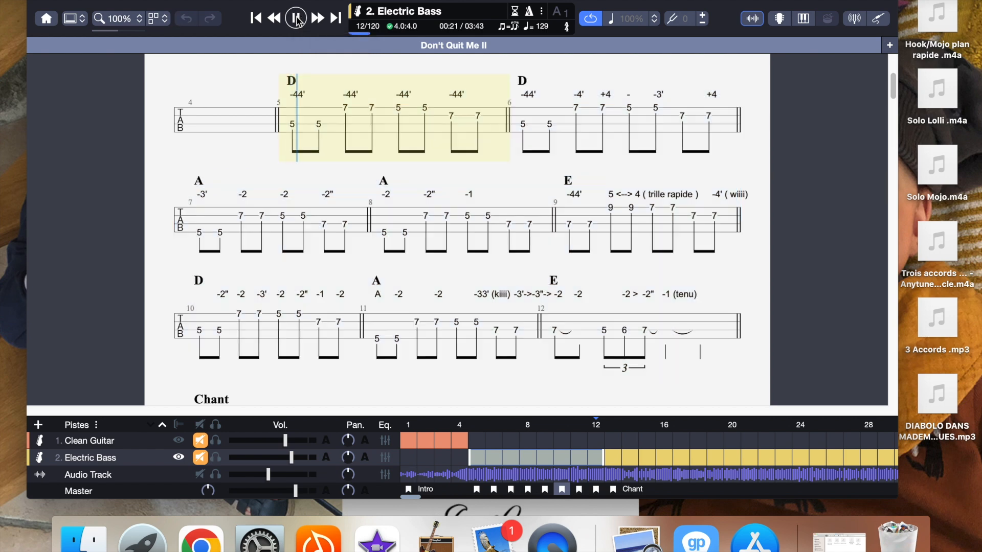
{"action": "key", "text": "XF86AudioRaiseVolume"}
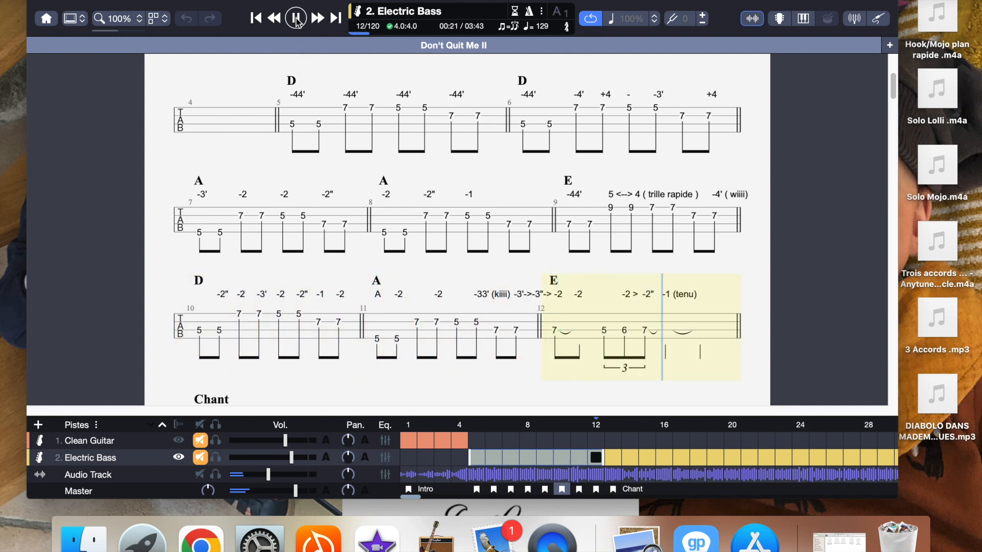
{"action": "left_click", "coordinate": [296, 18]}
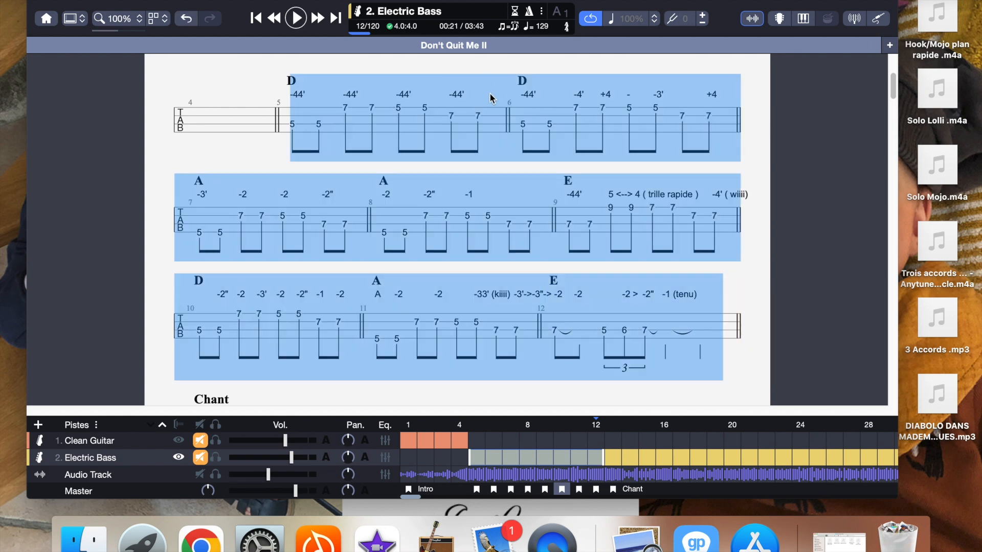
Step: Select only bars 5 to 8 of the Electric Bass track, play that passage, and stop playback
{"action": "left_click", "coordinate": [711, 151]}
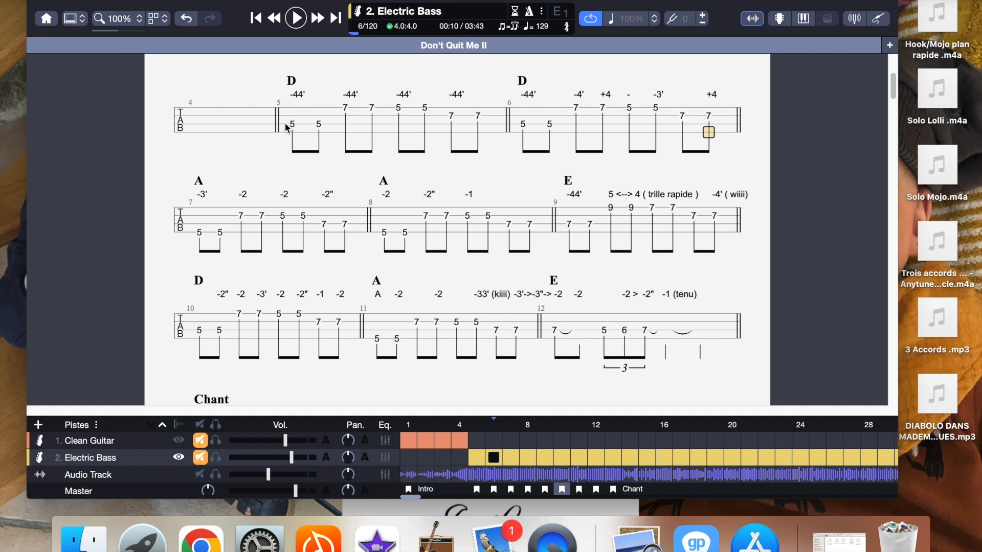
{"action": "left_click_drag", "start_coordinate": [289, 126], "coordinate": [546, 242]}
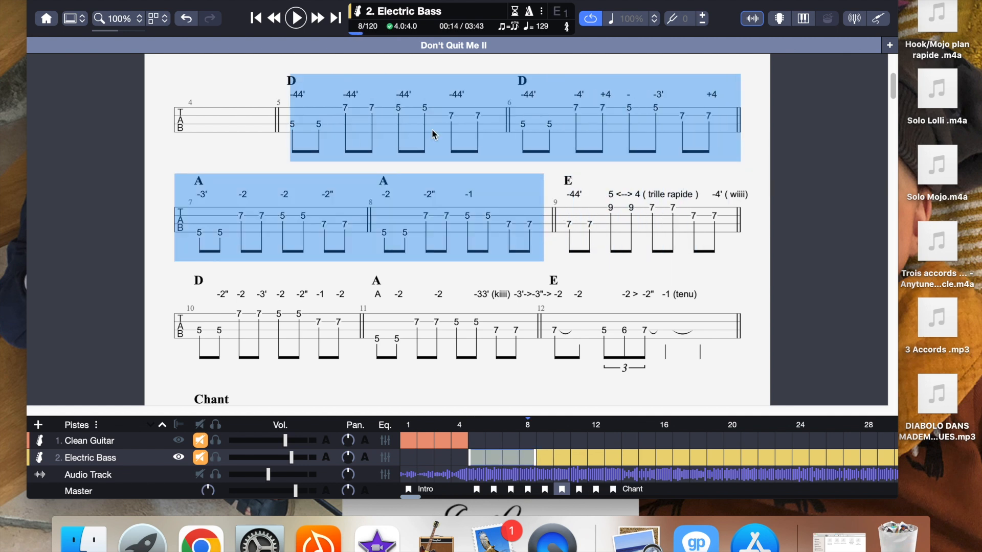
{"action": "left_click", "coordinate": [296, 21]}
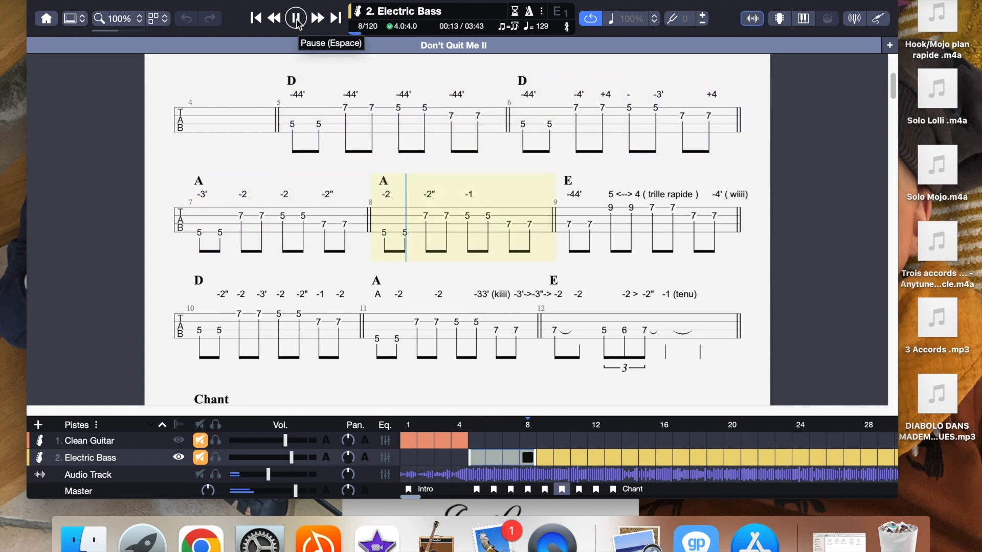
{"action": "left_click", "coordinate": [297, 23]}
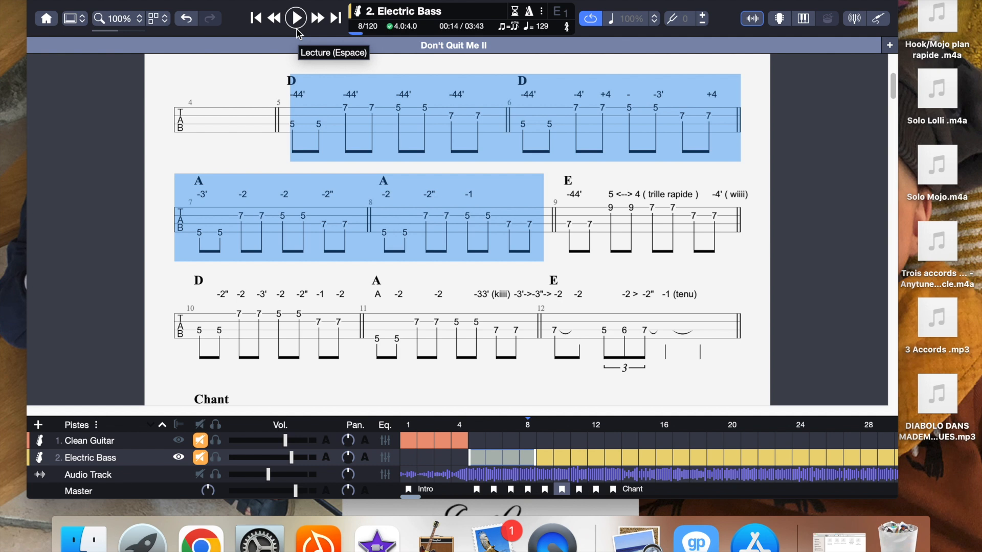
Step: Isolate bar 9 of the Electric Bass track, with the E chord and fast trill, and play it twice
{"action": "left_click", "coordinate": [598, 177]}
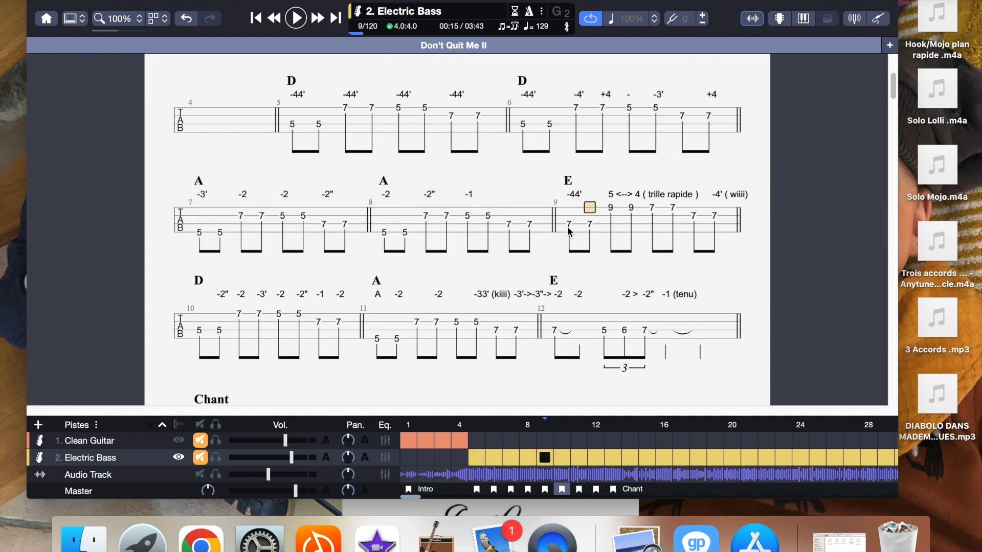
{"action": "left_click_drag", "start_coordinate": [575, 223], "coordinate": [733, 224]}
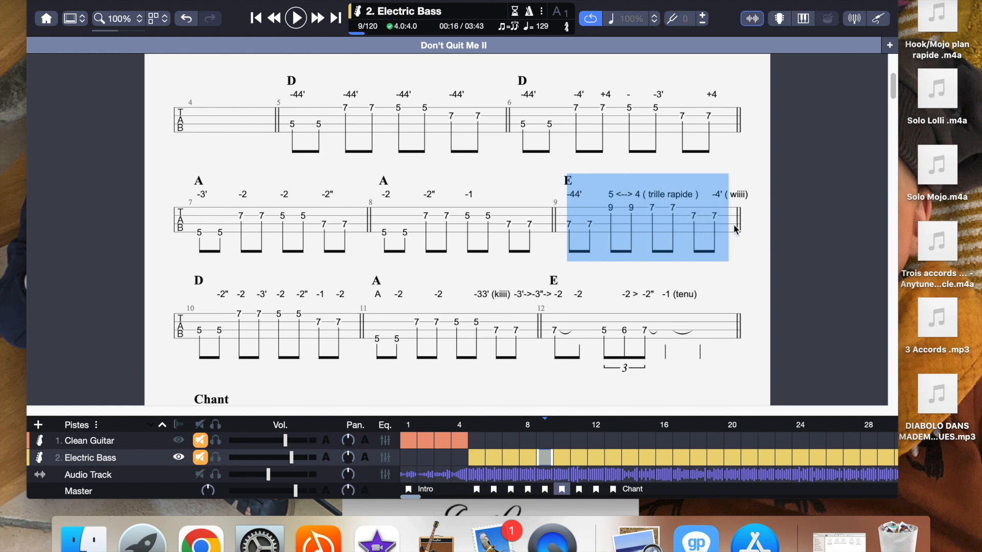
{"action": "left_click", "coordinate": [297, 21]}
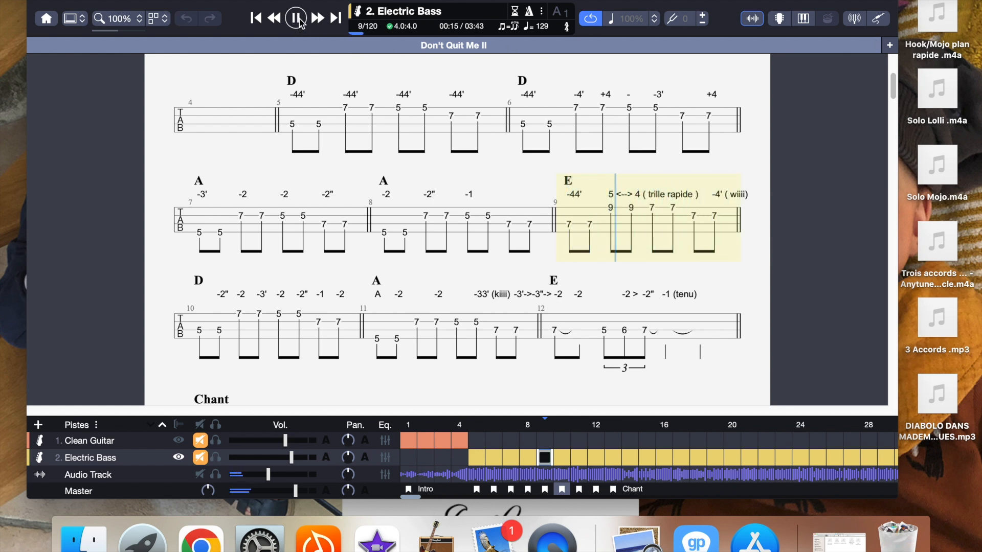
{"action": "left_click", "coordinate": [298, 19]}
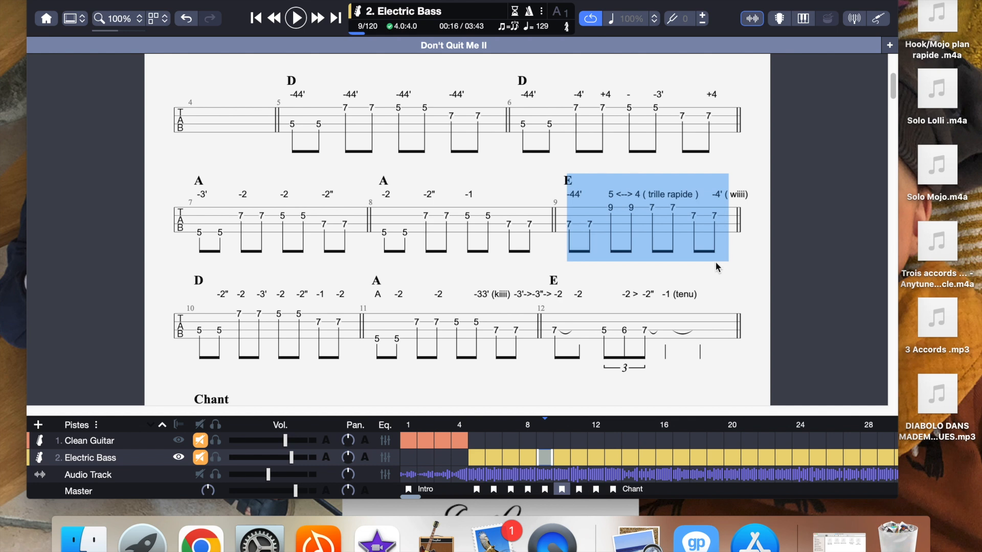
{"action": "left_click", "coordinate": [298, 20]}
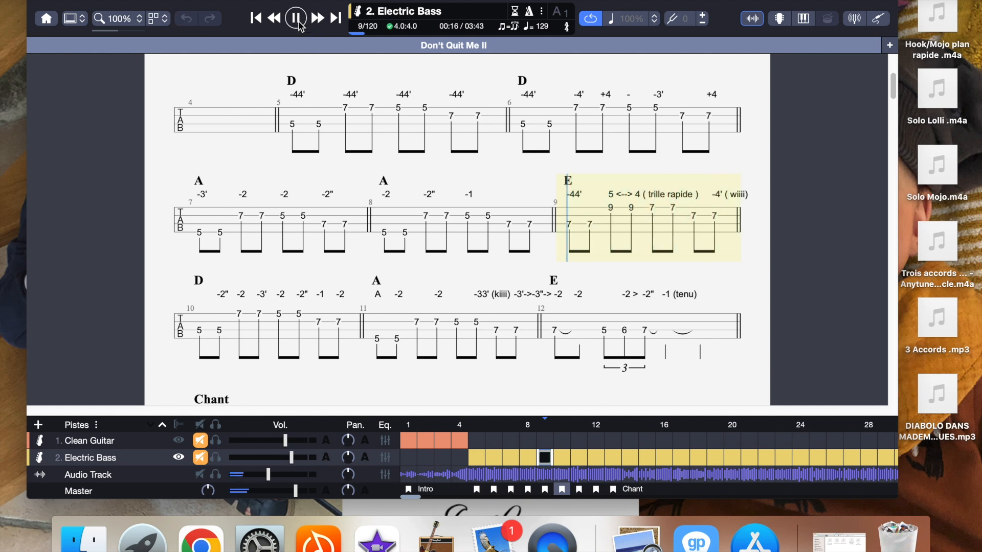
{"action": "left_click", "coordinate": [298, 23]}
Step: Select bar 10 of the Electric Bass track, under the D chord, and start playing it
{"action": "left_click", "coordinate": [733, 277]}
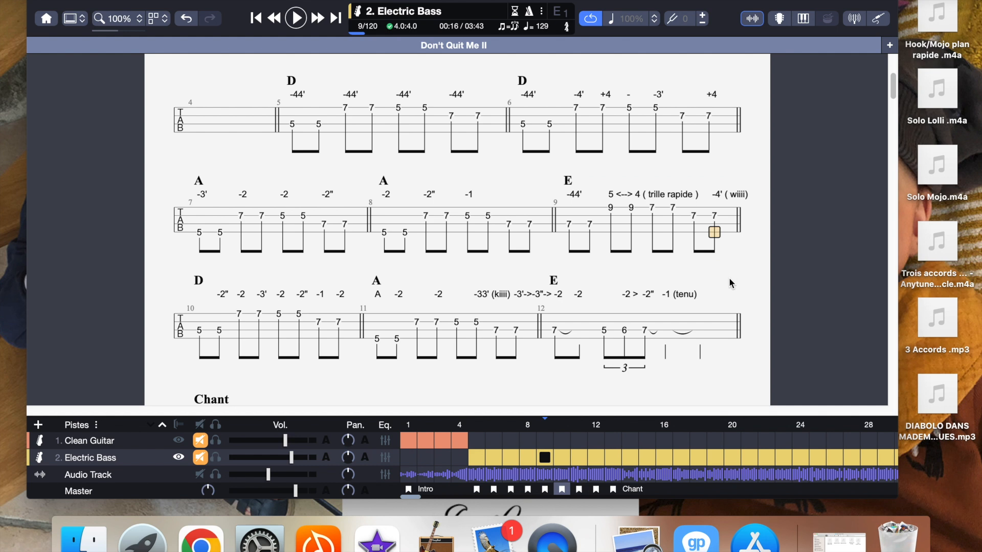
{"action": "left_click_drag", "start_coordinate": [204, 335], "coordinate": [335, 335]}
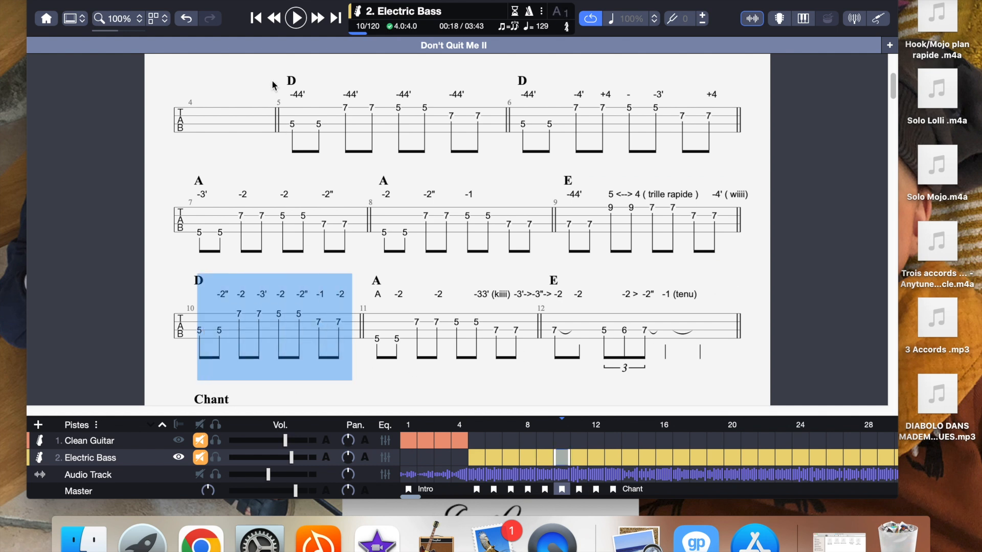
{"action": "left_click", "coordinate": [296, 20]}
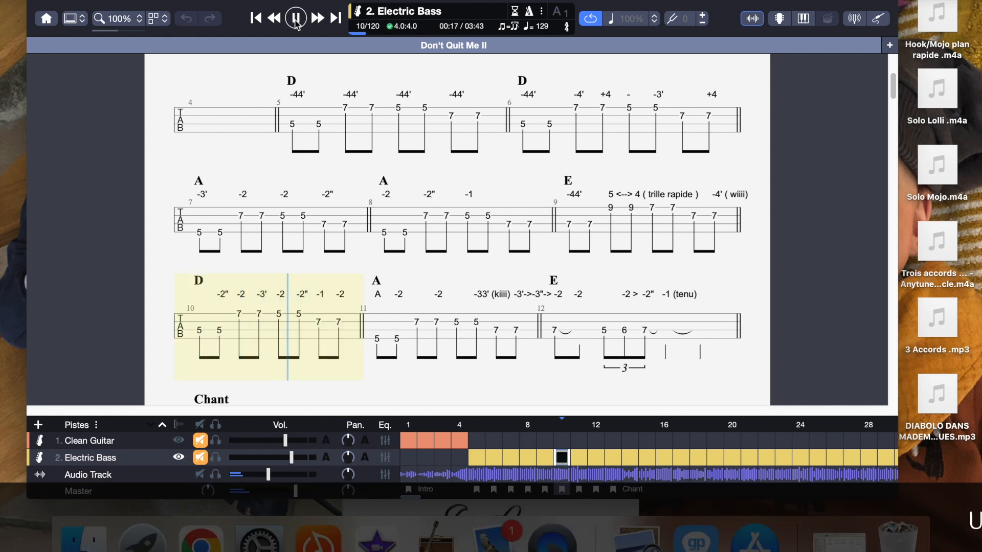
Step: Stop the playback of bar 10 of the Electric Bass track, replay the bar once more, and stop it
{"action": "left_click", "coordinate": [295, 20]}
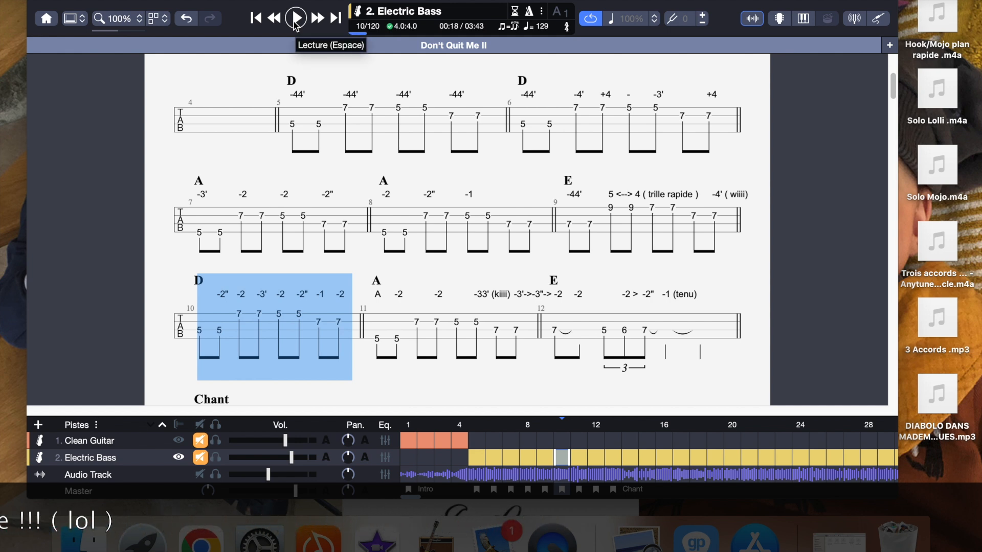
{"action": "left_click", "coordinate": [296, 20]}
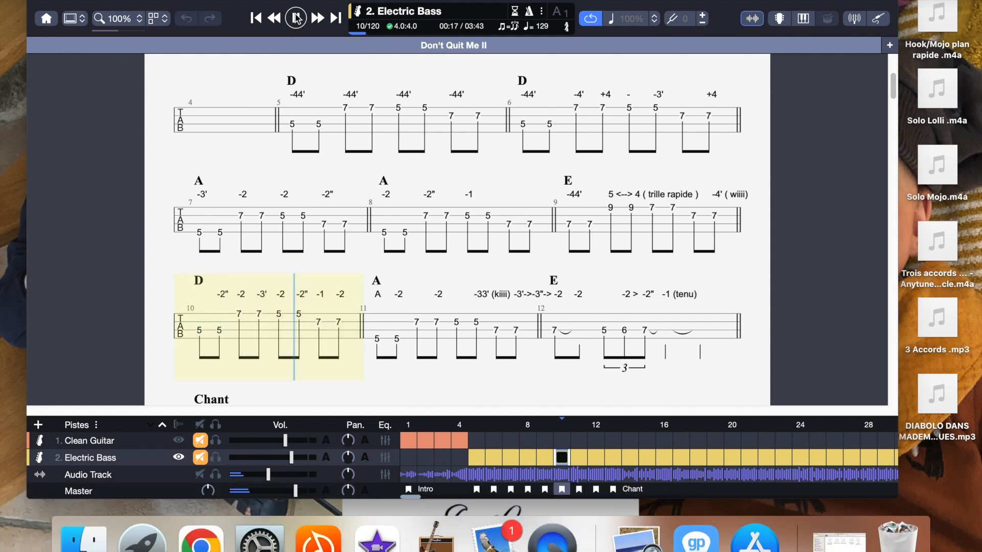
{"action": "left_click", "coordinate": [296, 19]}
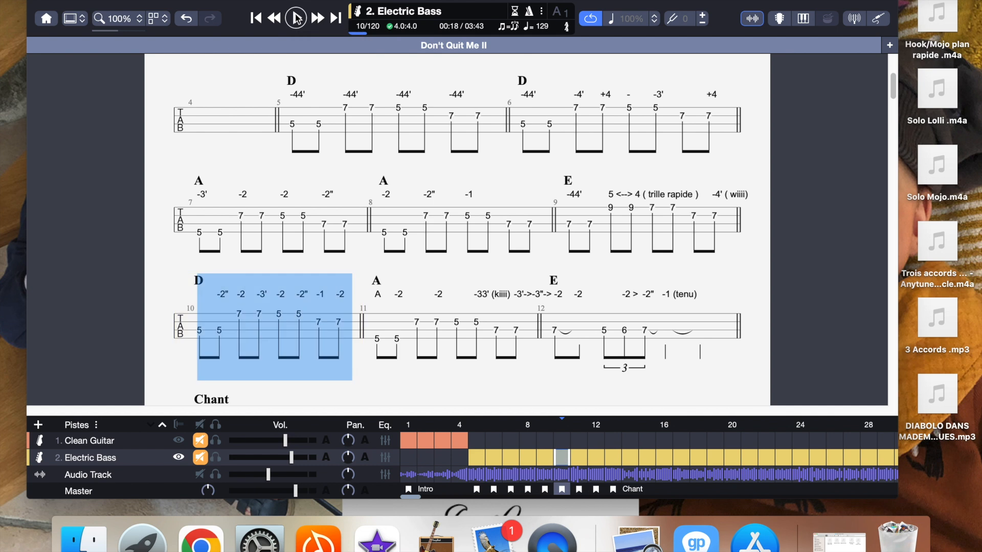
Step: Select bars 5 to 12 of the Electric Bass track, play the whole passage, then stop and clear the selection
{"action": "left_click", "coordinate": [692, 277]}
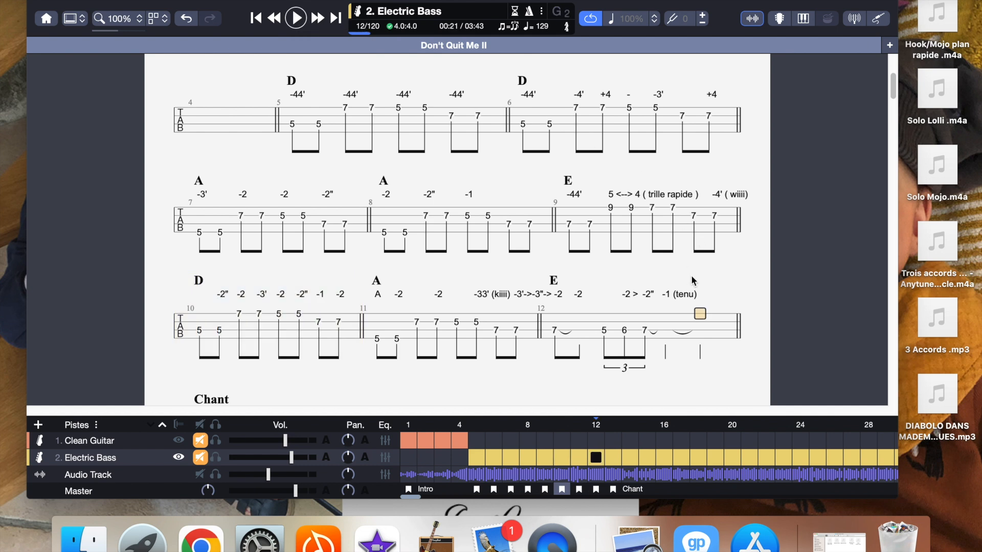
{"action": "left_click_drag", "start_coordinate": [289, 130], "coordinate": [670, 300]}
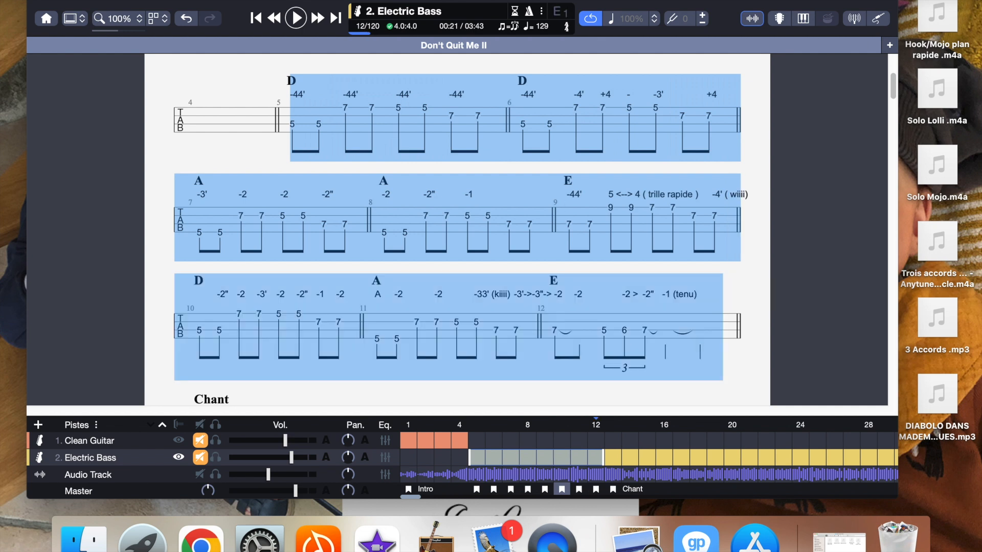
{"action": "left_click", "coordinate": [296, 19]}
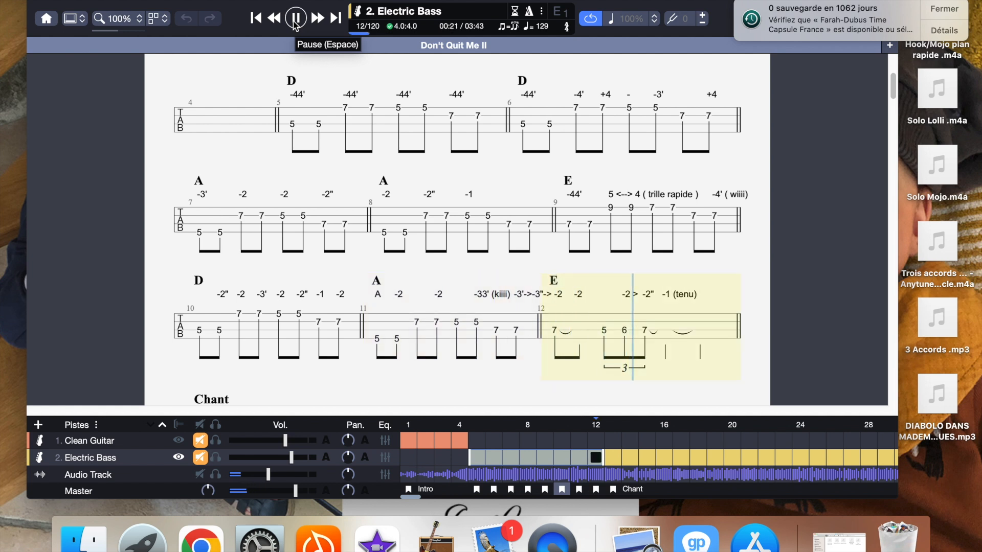
{"action": "left_click", "coordinate": [294, 20]}
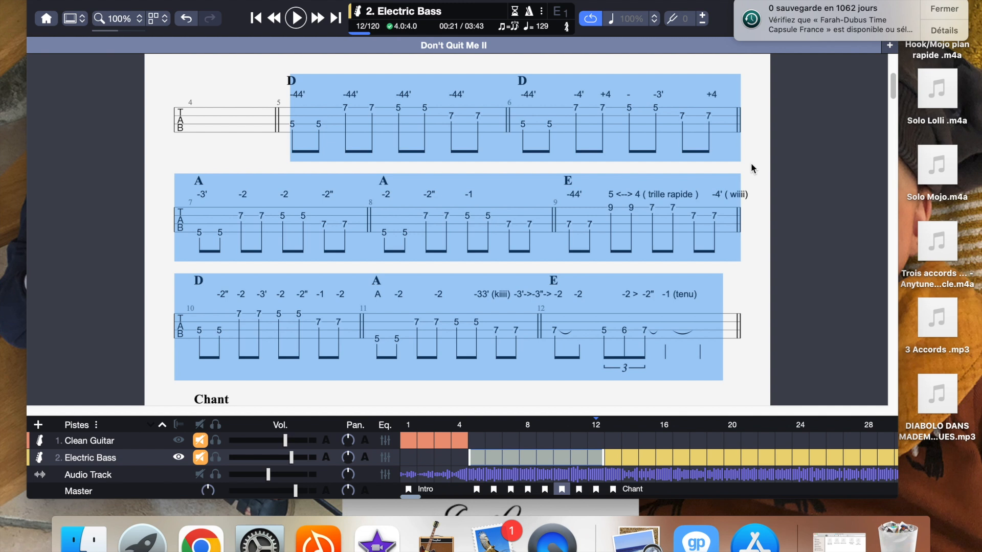
{"action": "left_click", "coordinate": [699, 203]}
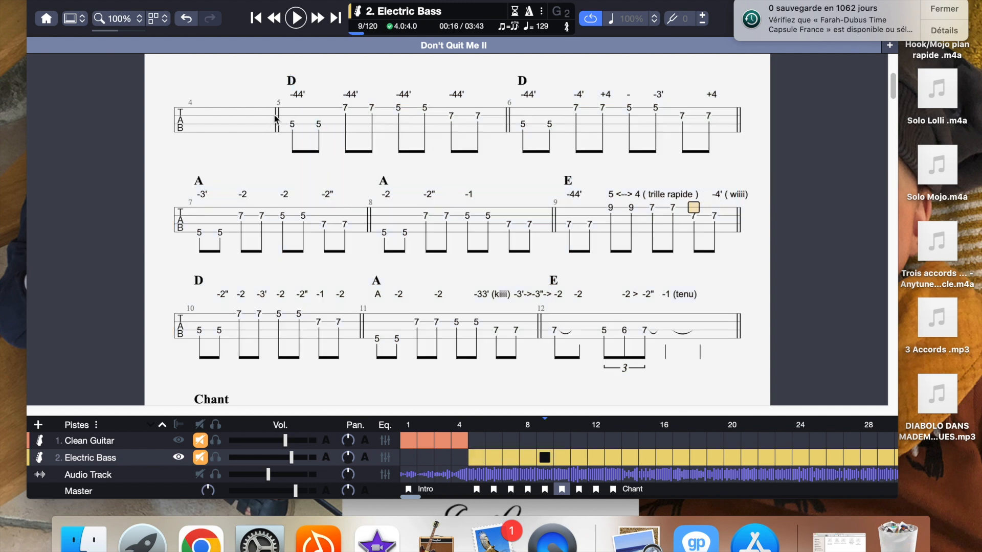